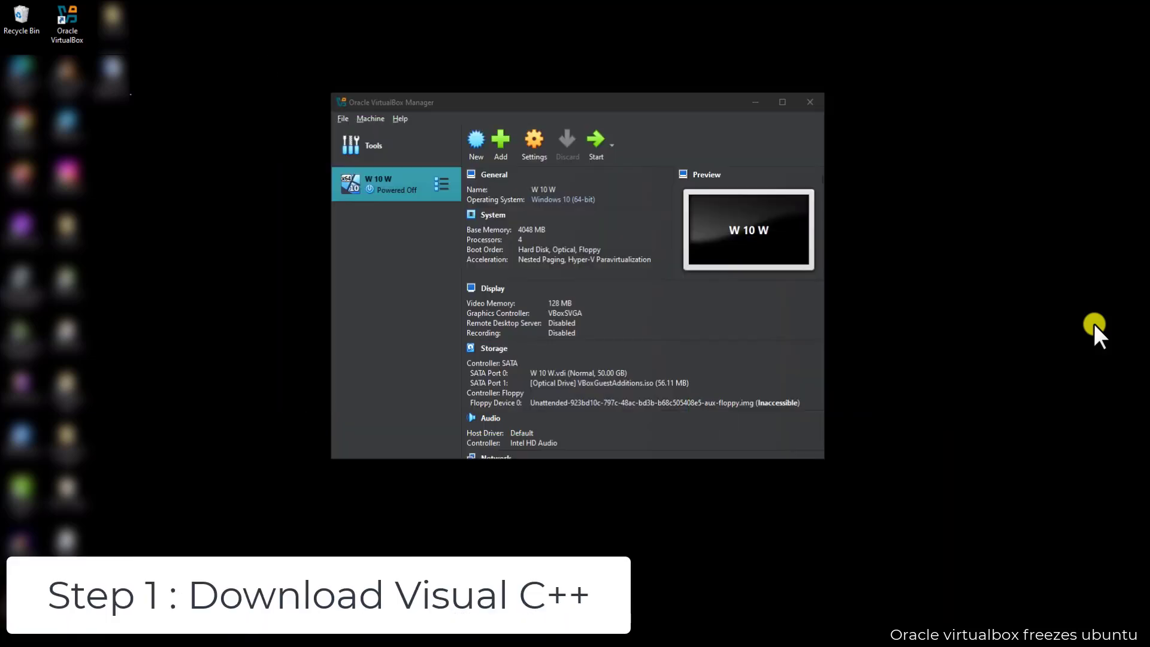
Step: Bring the VirtualBox Manager window into focus before searching for Visual C++
click(793, 313)
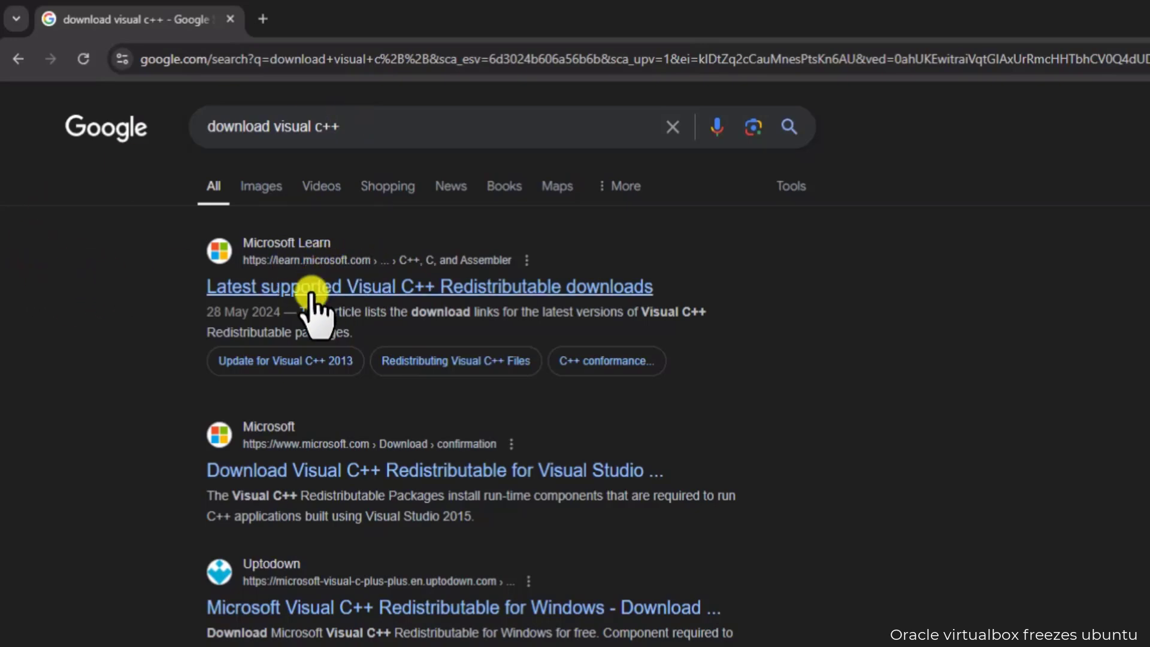
Step: Open Microsoft Learn's 'Latest supported Visual C++ Redistributable downloads' article from the results
drag(206, 288, 710, 297)
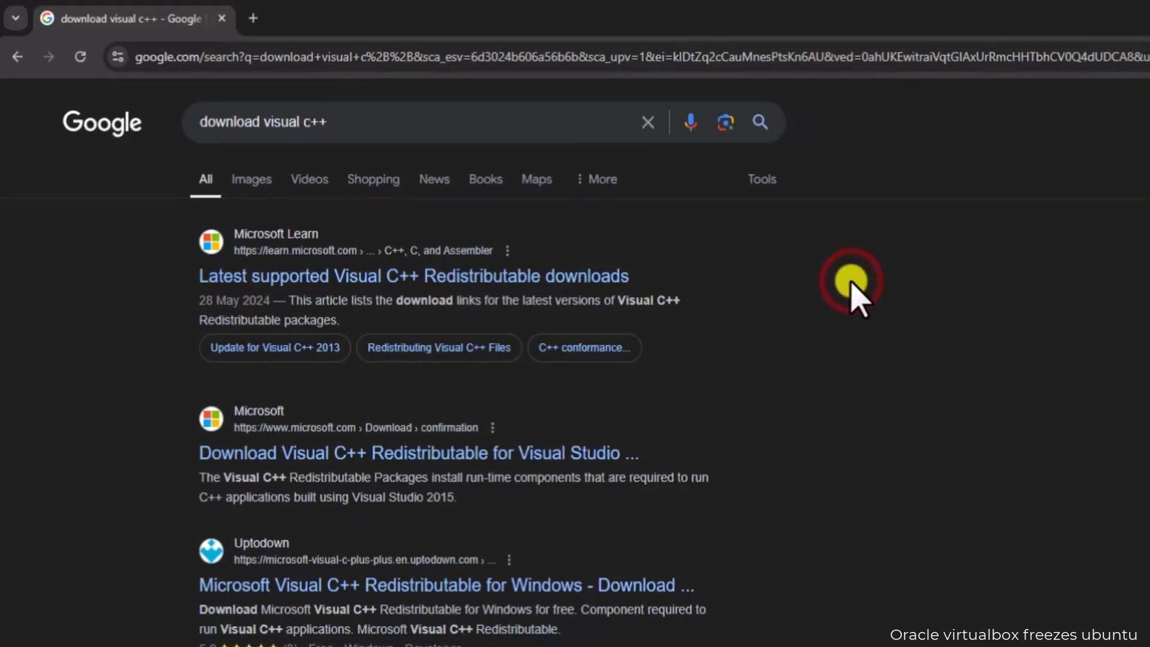
click(629, 287)
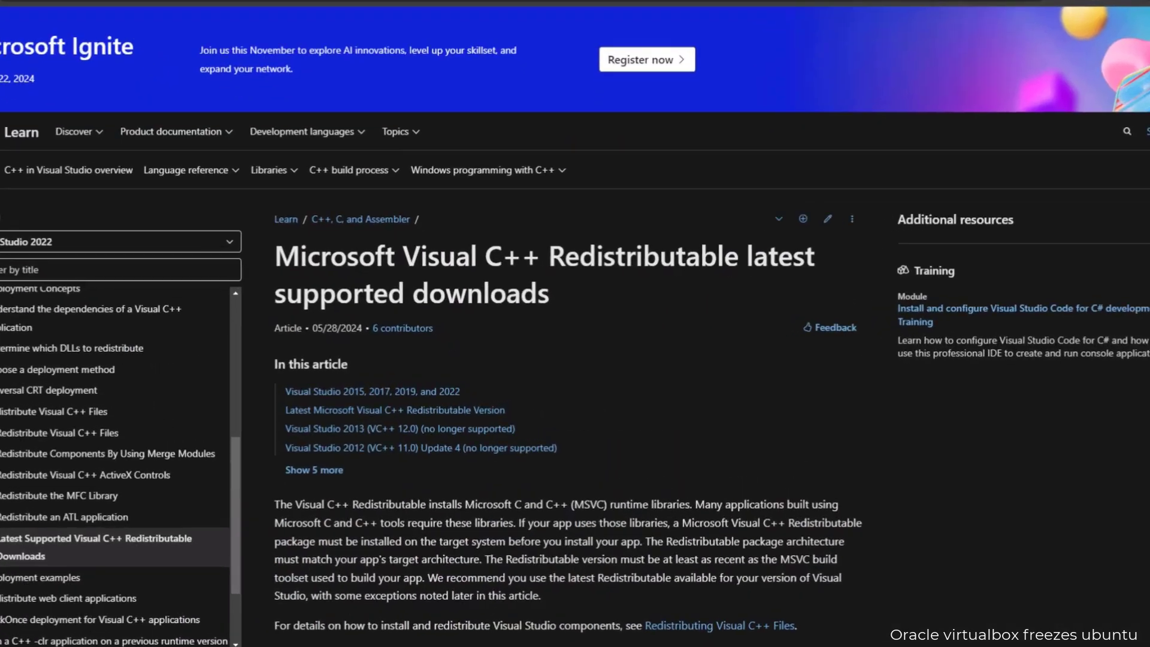
scroll(835, 265, down, 3)
scroll(952, 244, down, 3)
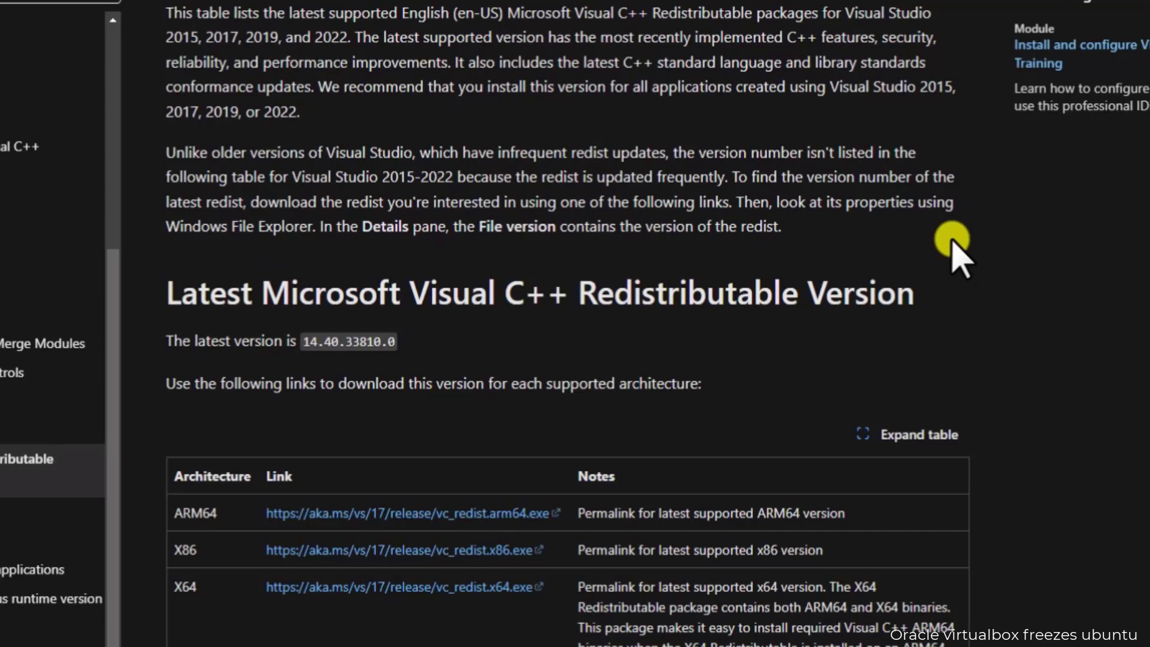
scroll(953, 244, down, 3)
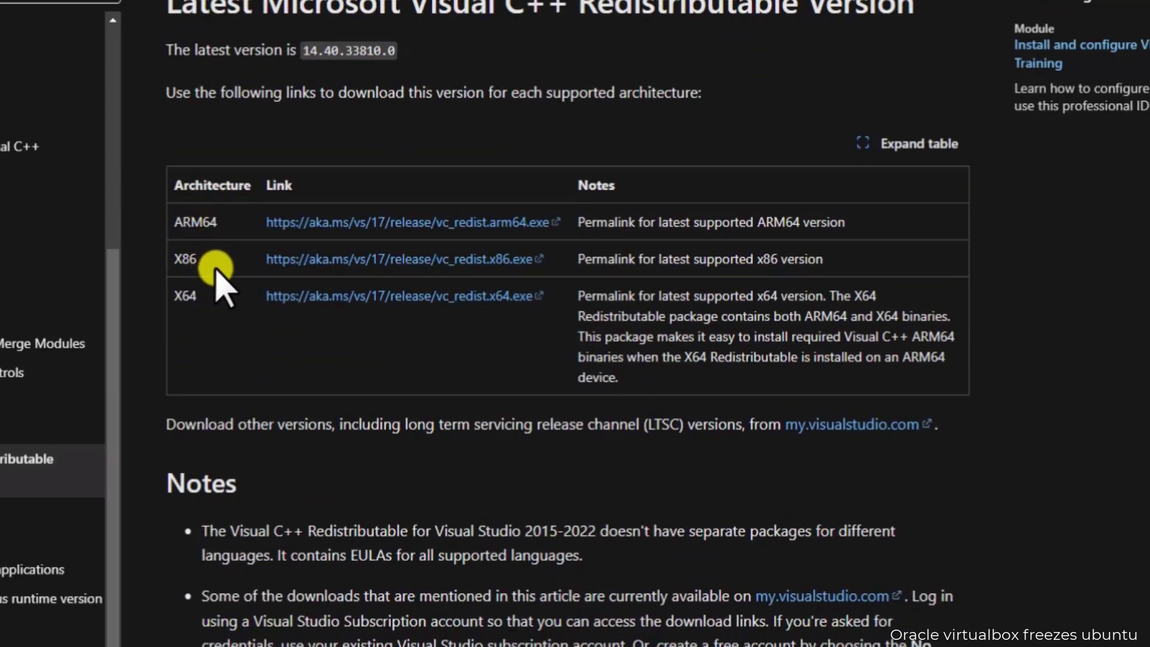
Step: Highlight the X86 entry in the download table, then single out the X64 entry instead
double_click(186, 259)
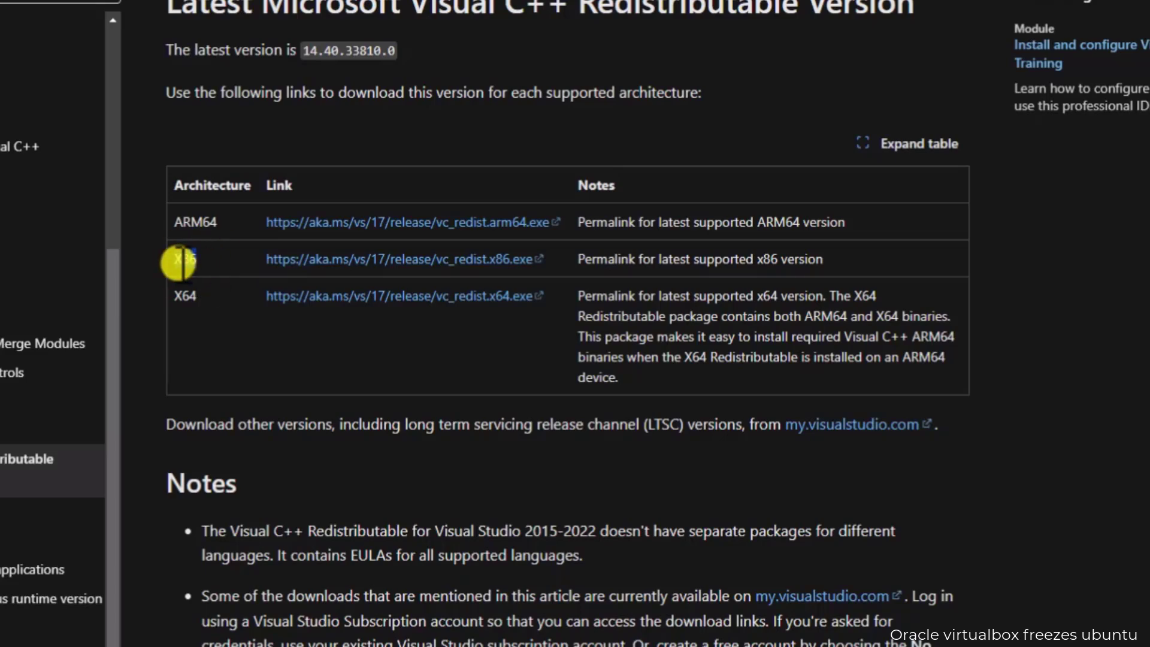
click(183, 297)
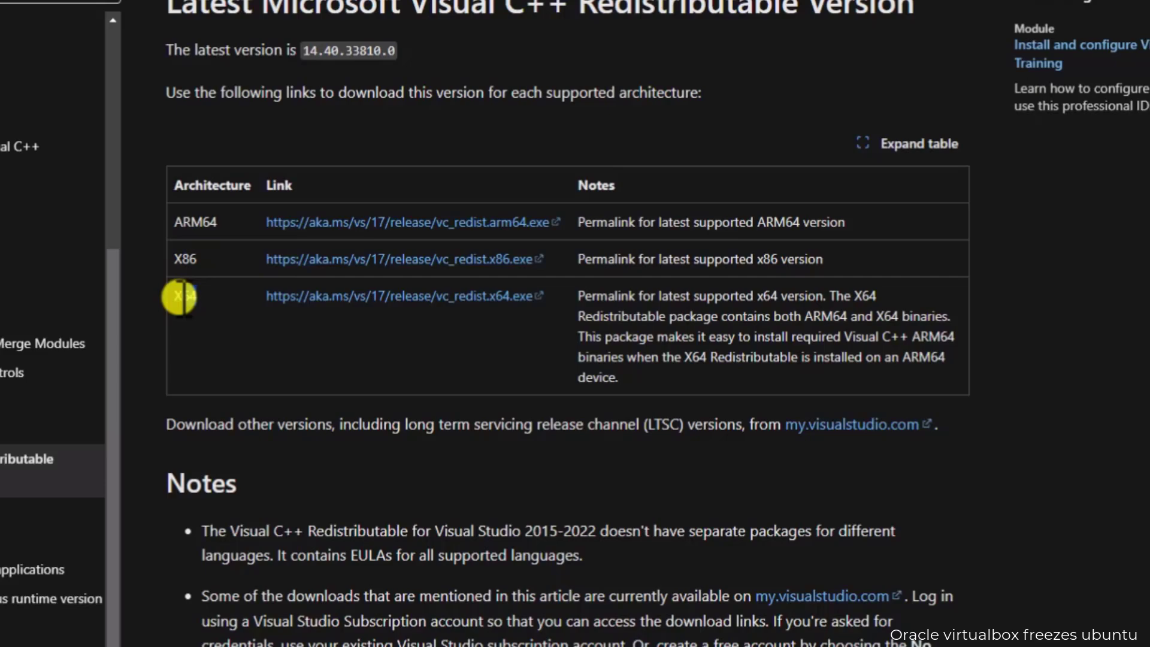
double_click(180, 296)
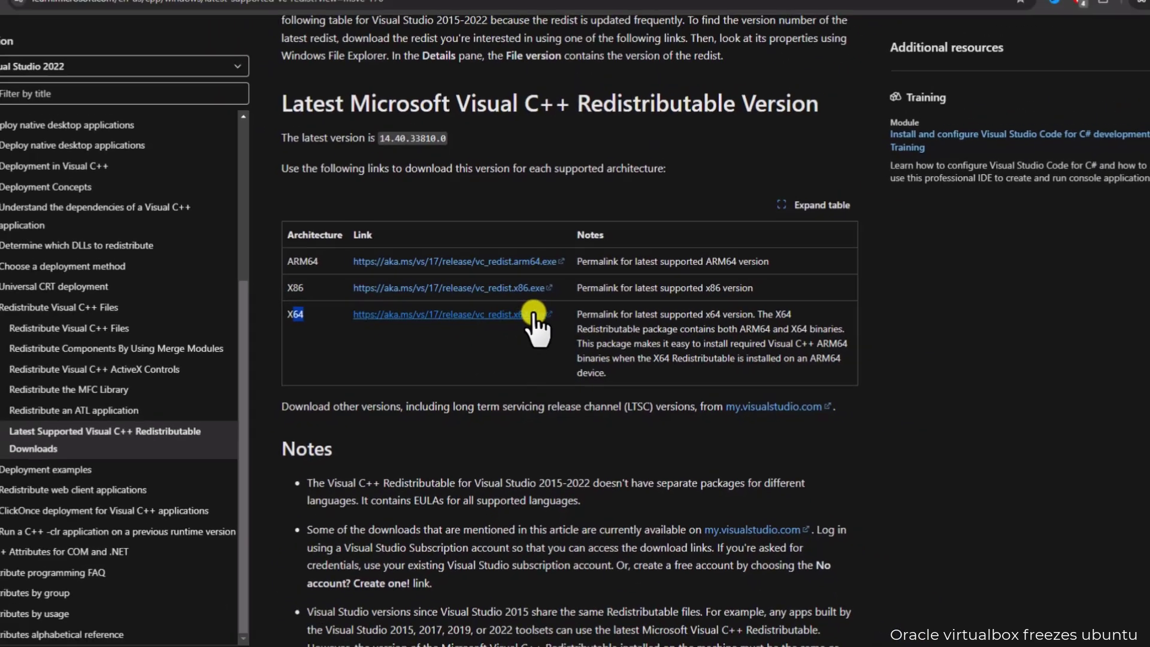
Step: Request vc_redist.x64.exe, cancel the Save As prompt, and close Chrome
click(536, 317)
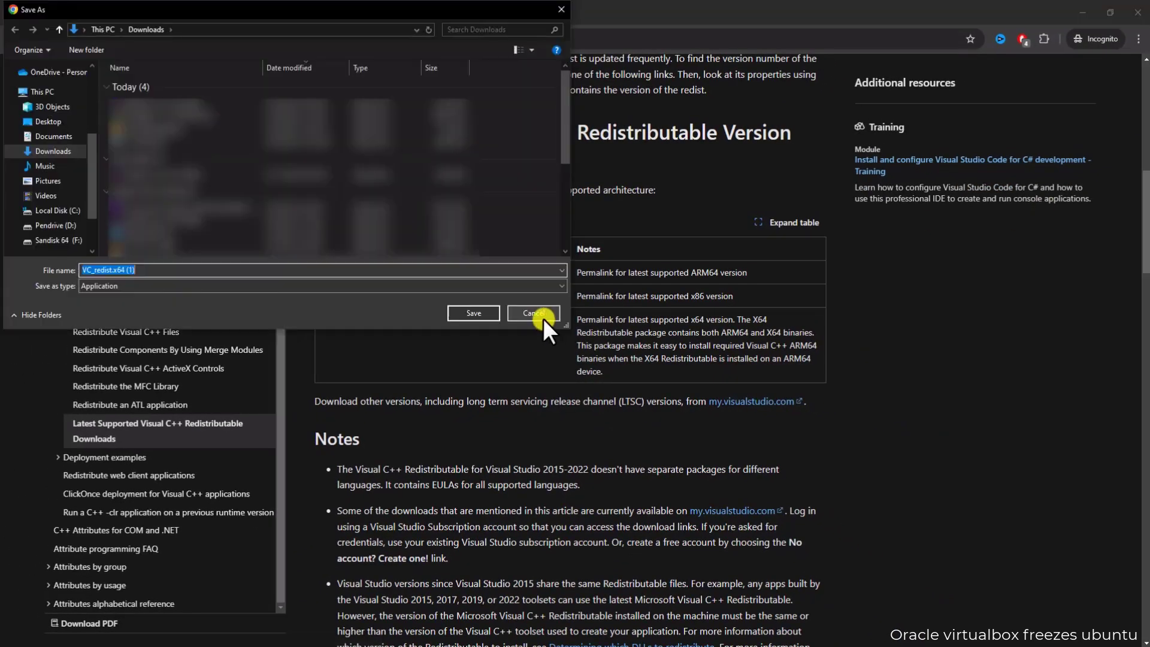
click(535, 313)
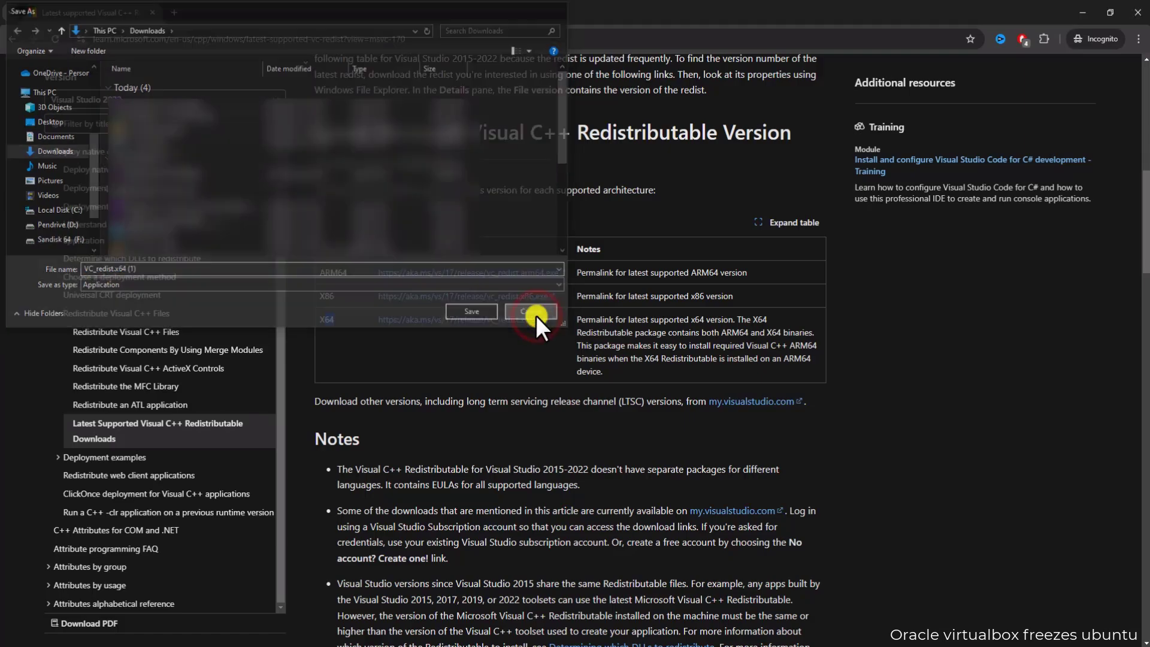
click(1142, 13)
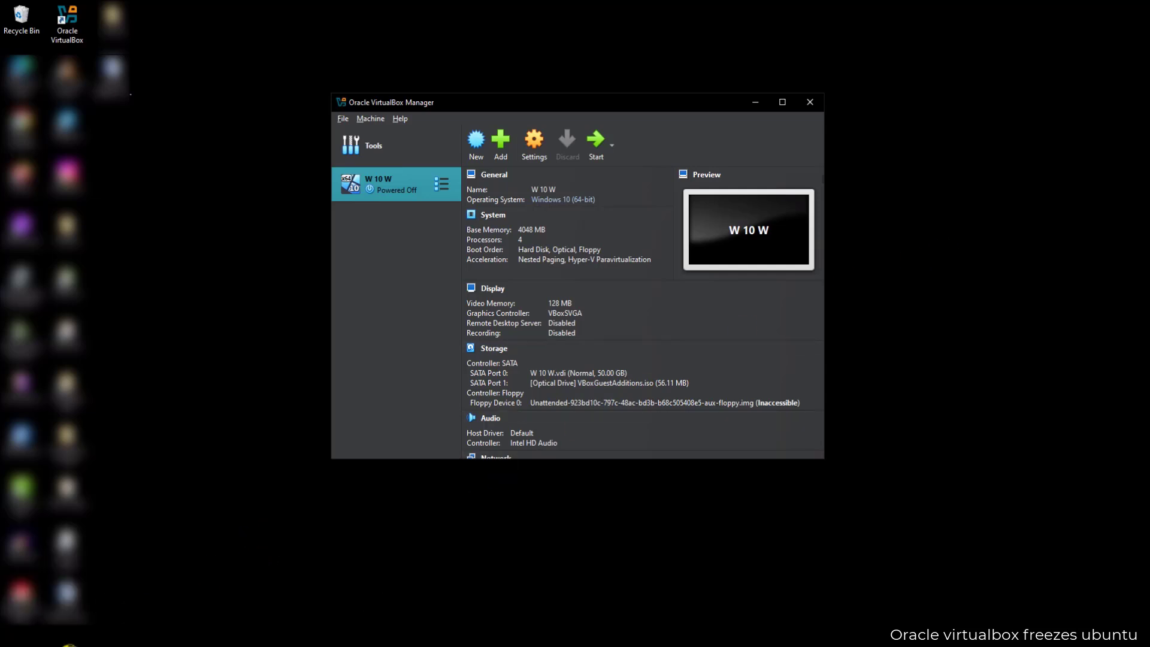
Step: Search Start for 'graphics' and open the Graphics settings page
click(77, 644)
text(g)
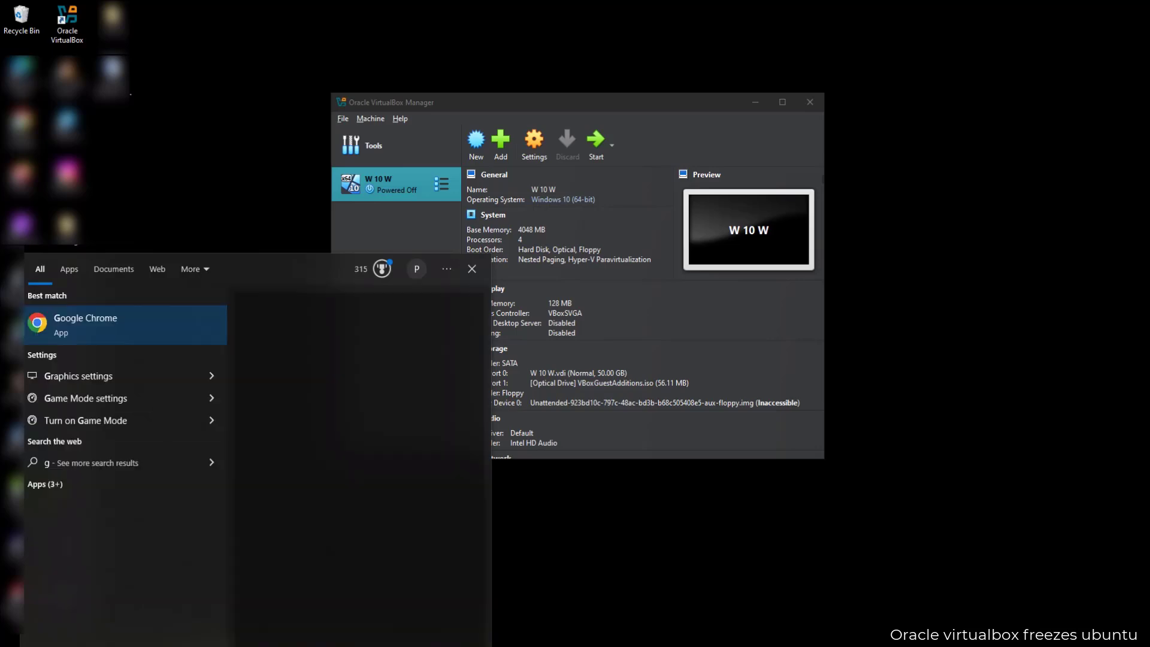
text(raphics)
click(292, 420)
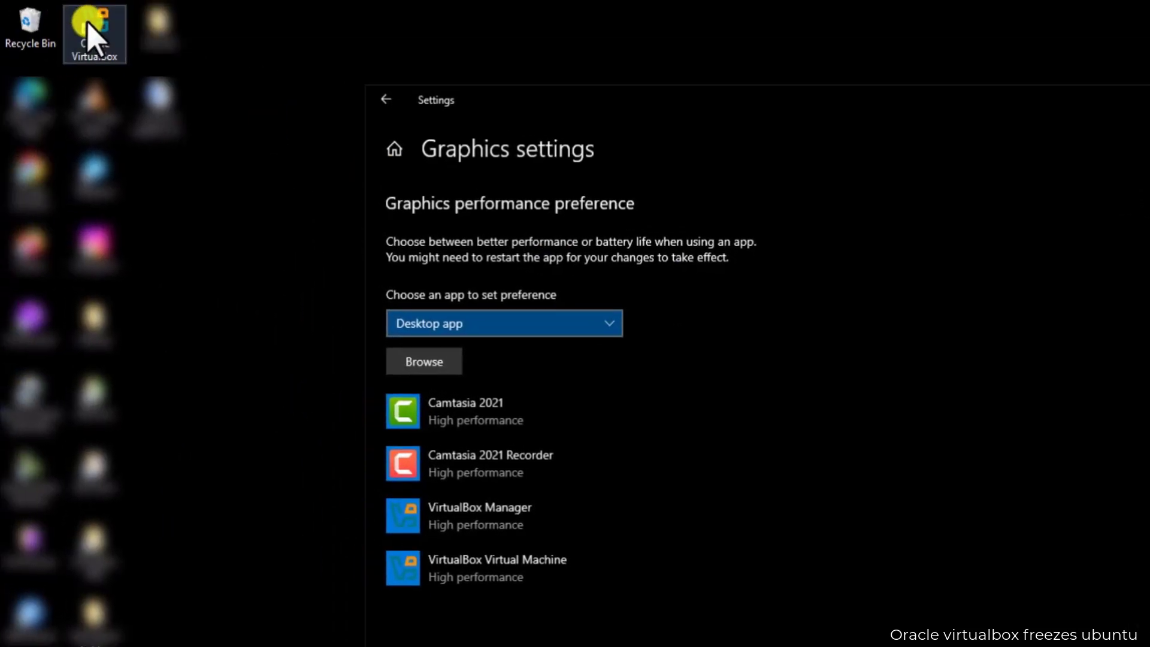
Step: Open the VirtualBox shortcut's file location, copy C:\Program Files\Oracle\VirtualBox, and close Explorer
click(92, 35)
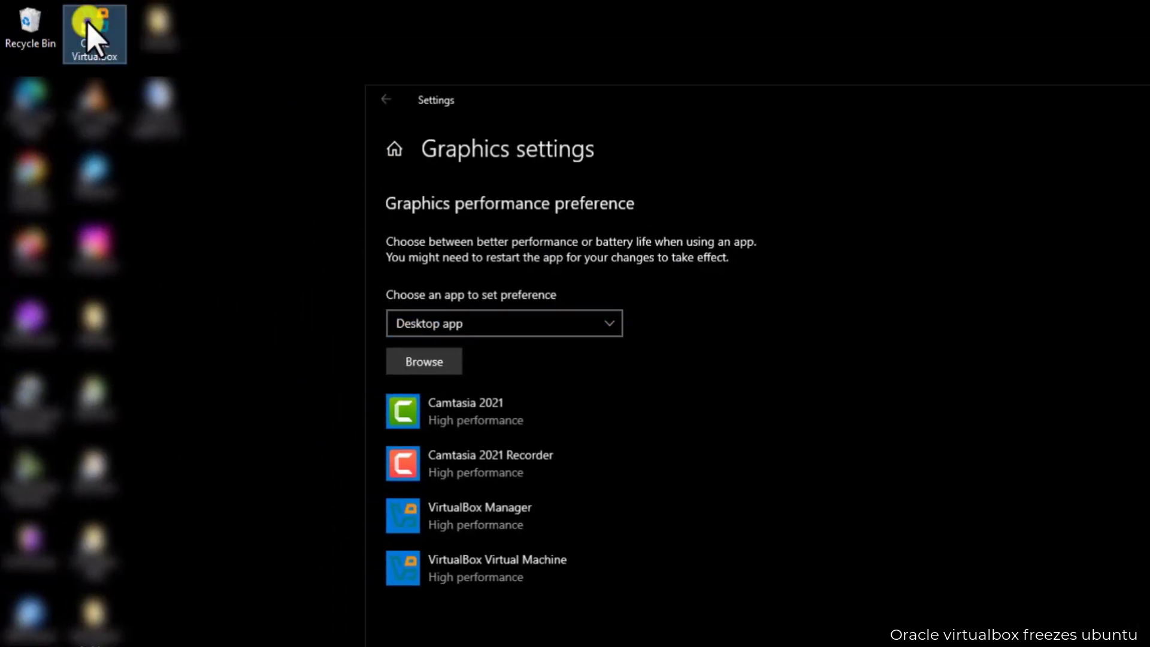
right_click(92, 27)
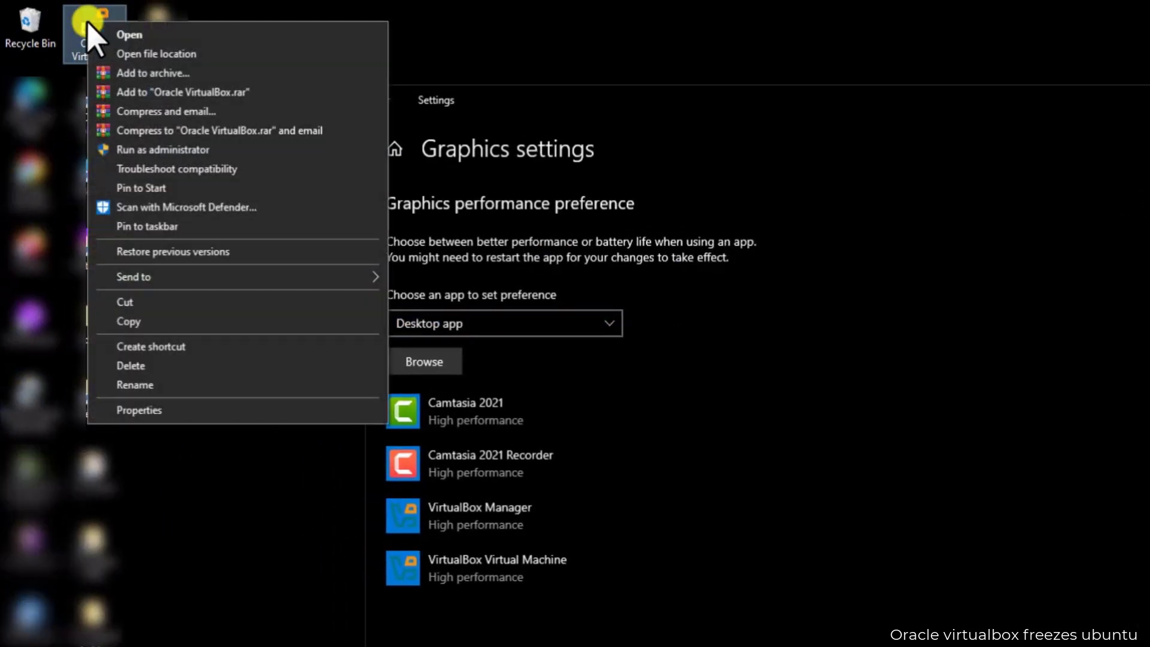
click(223, 54)
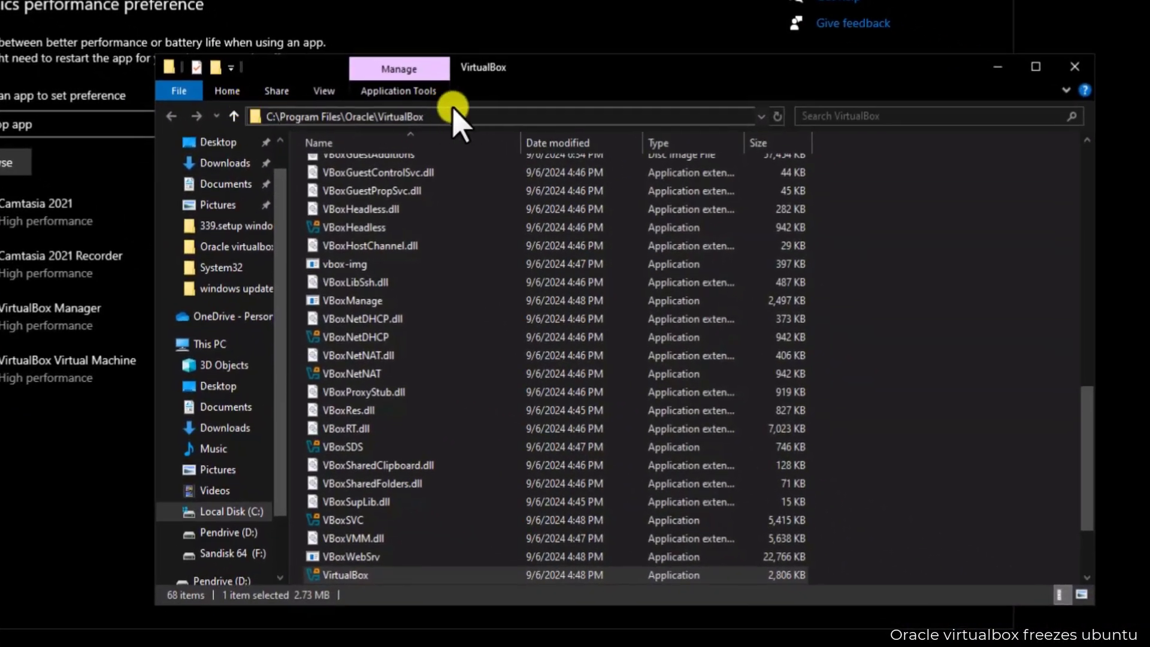
click(447, 118)
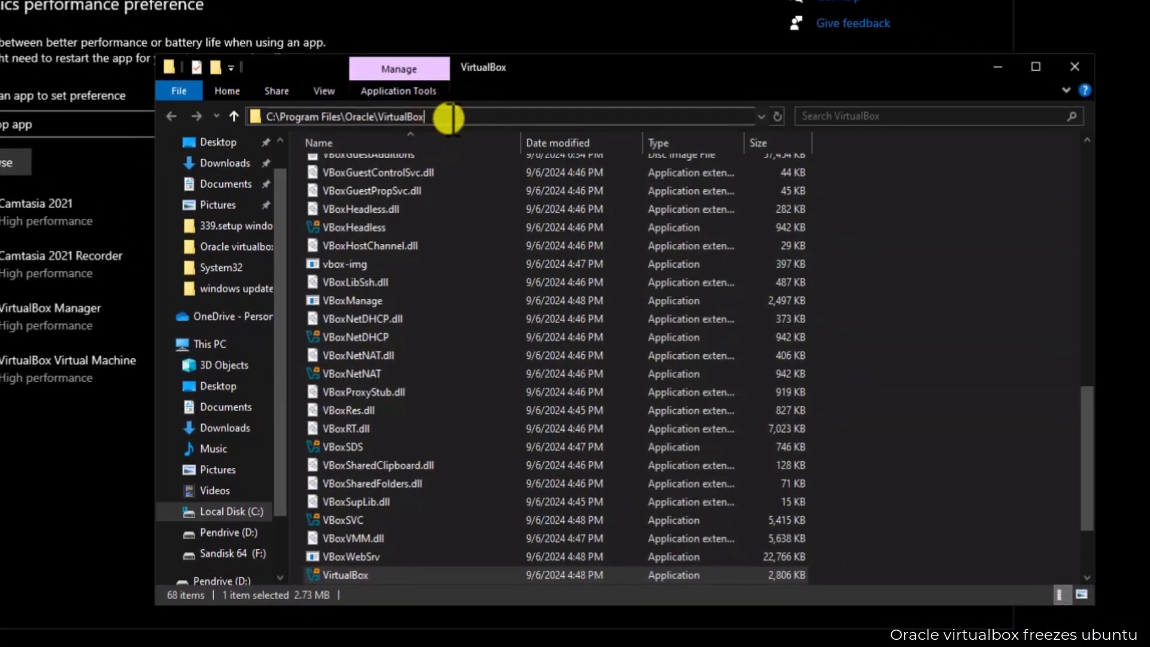
click(1075, 67)
click(159, 304)
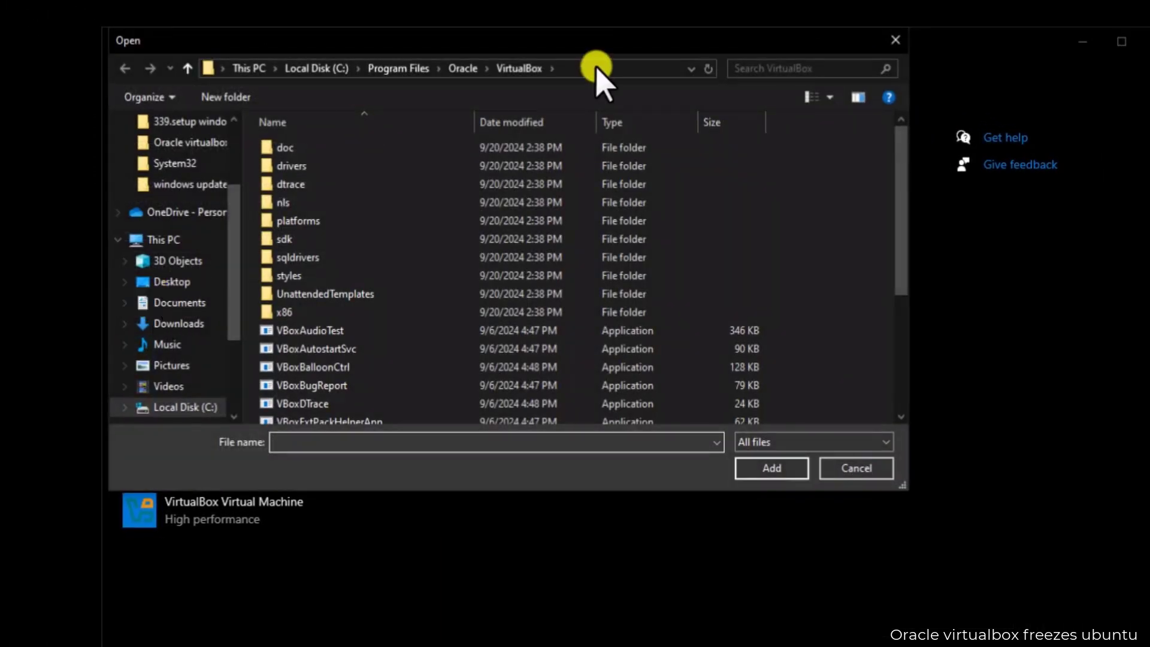
click(593, 58)
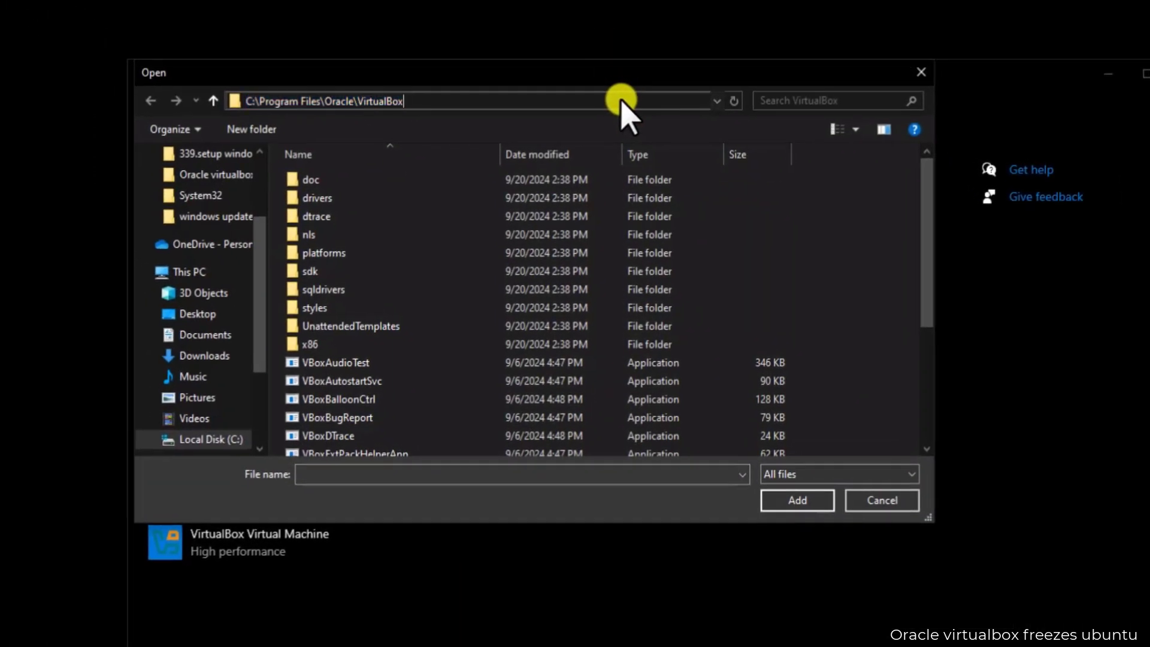
key(Return)
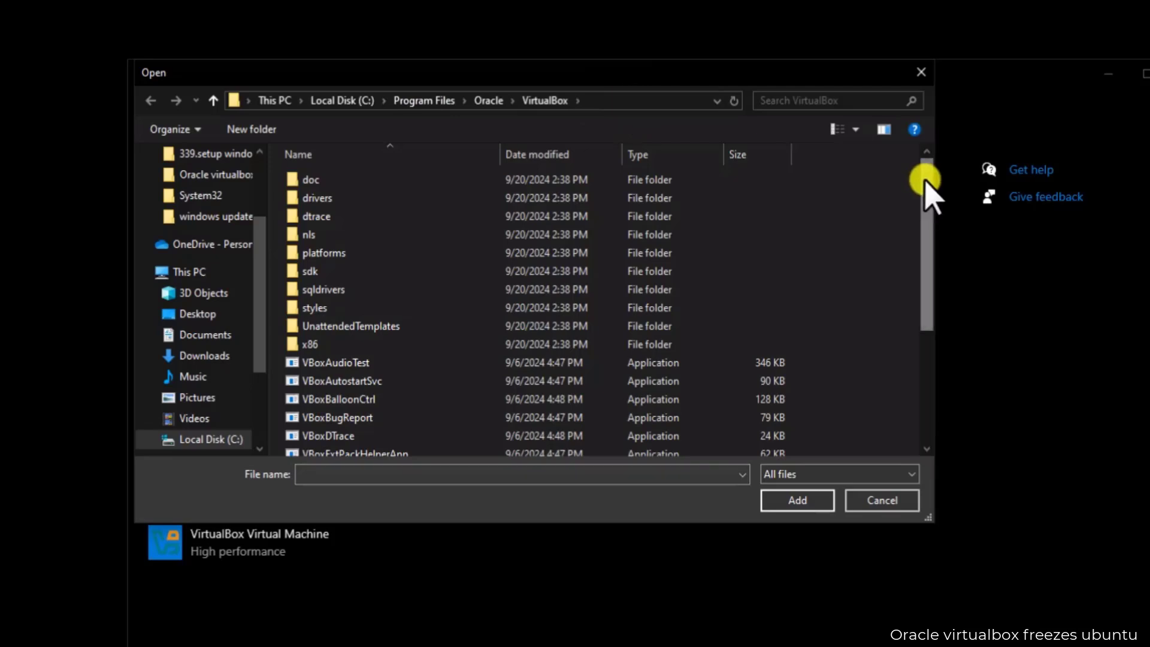
drag(926, 185, 926, 315)
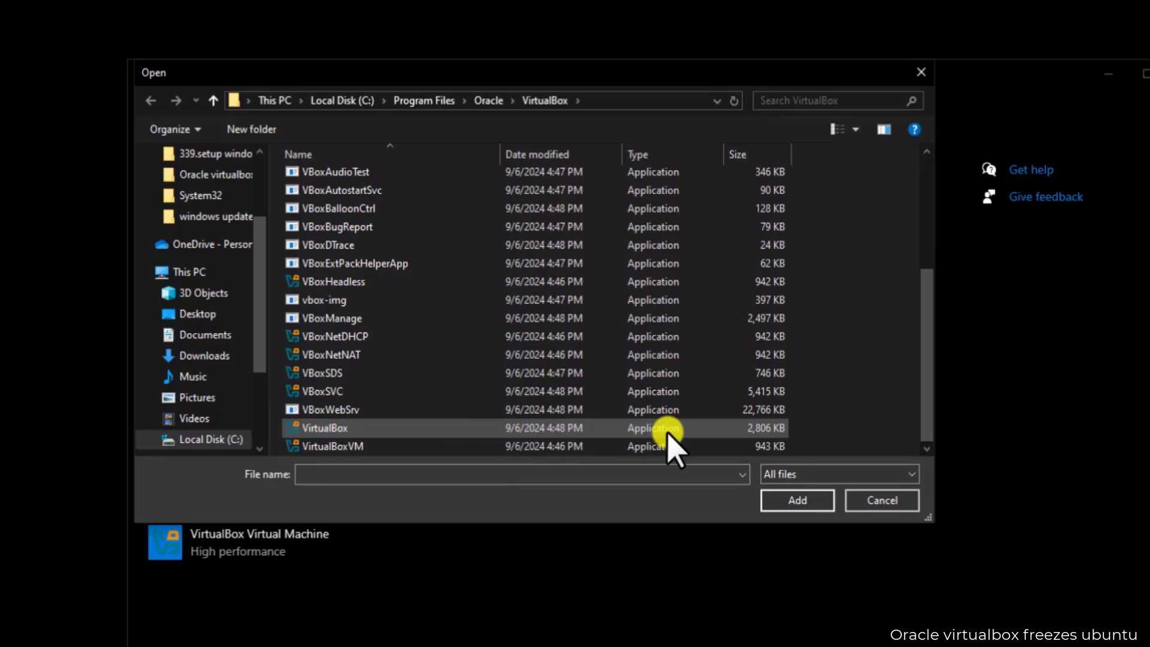
click(335, 430)
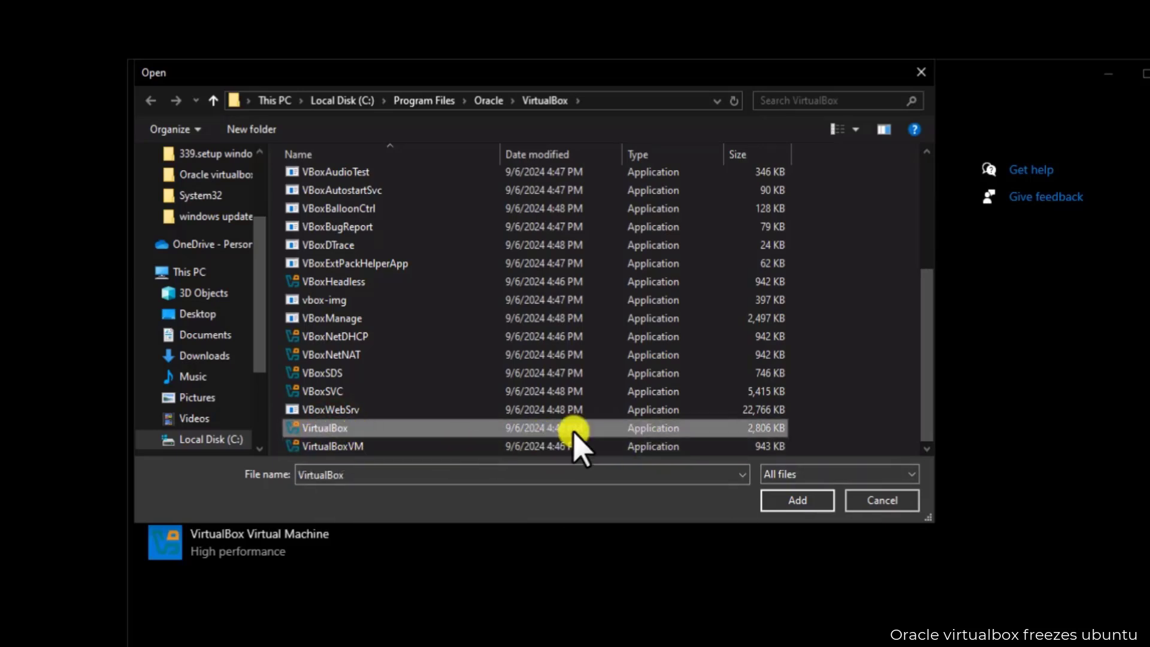
click(904, 504)
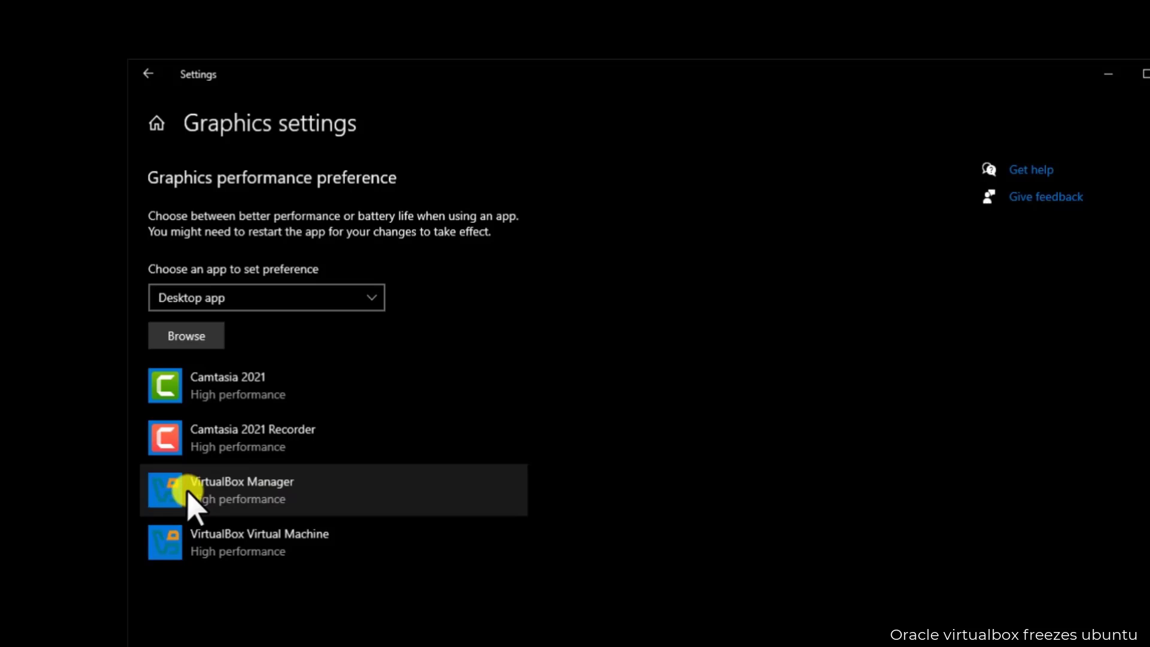
Step: Set VirtualBox Manager's graphics preference to High performance and save it
click(269, 494)
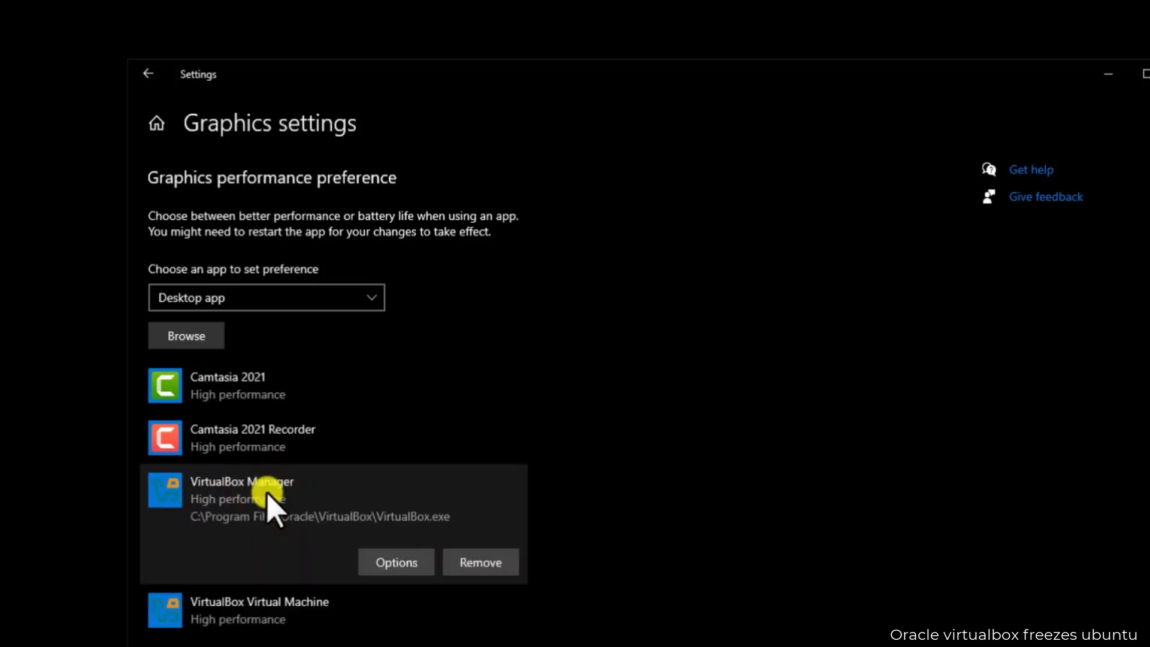
click(396, 562)
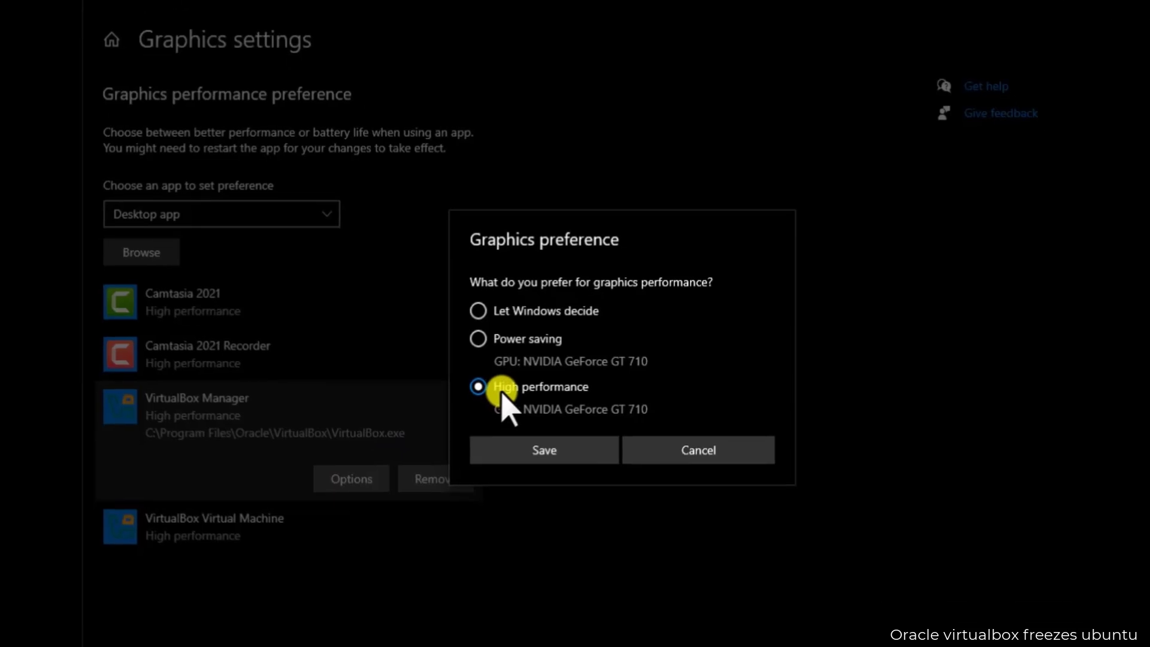
click(562, 450)
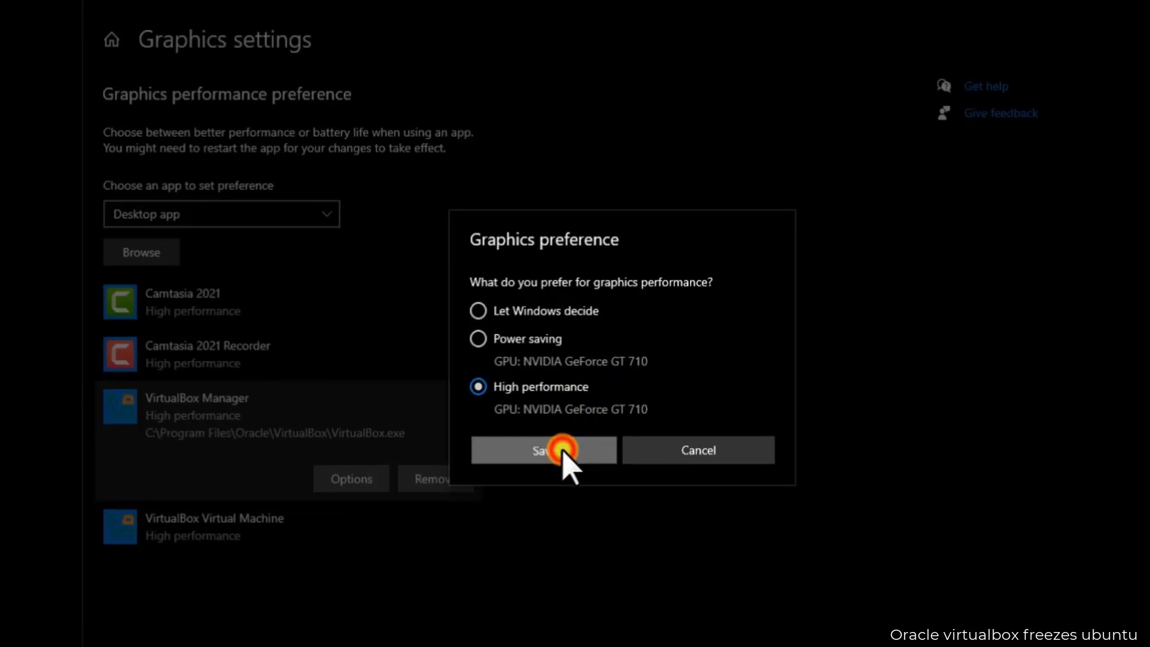
Step: Set VirtualBox Virtual Machine's graphics preference to High performance and save it
click(256, 526)
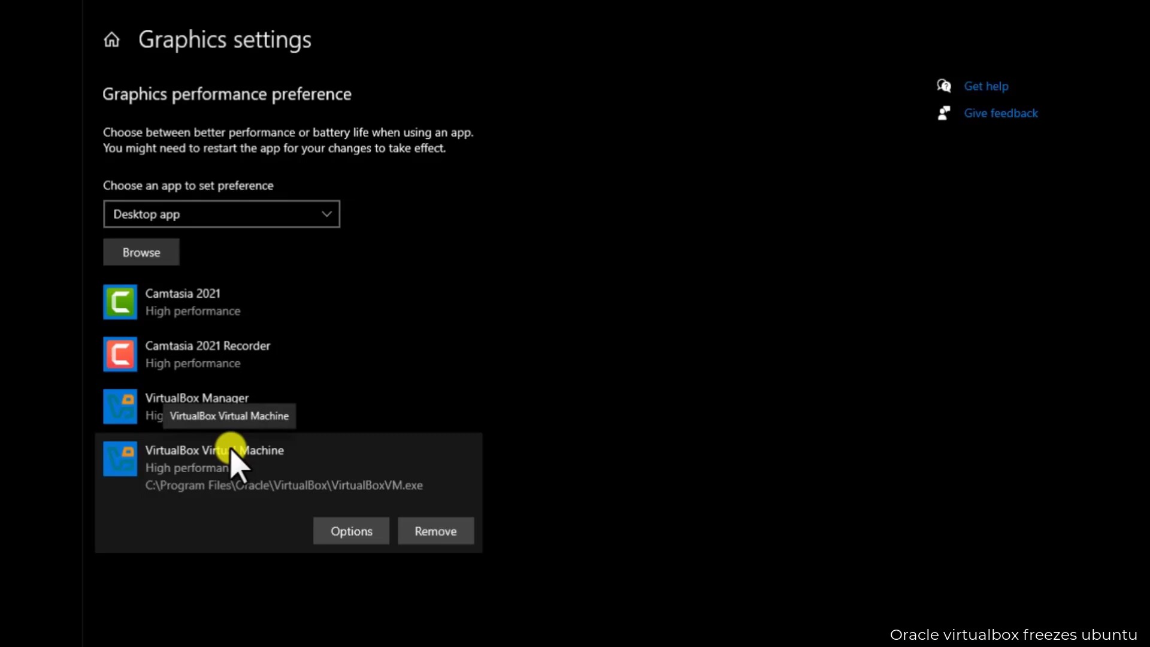
click(369, 530)
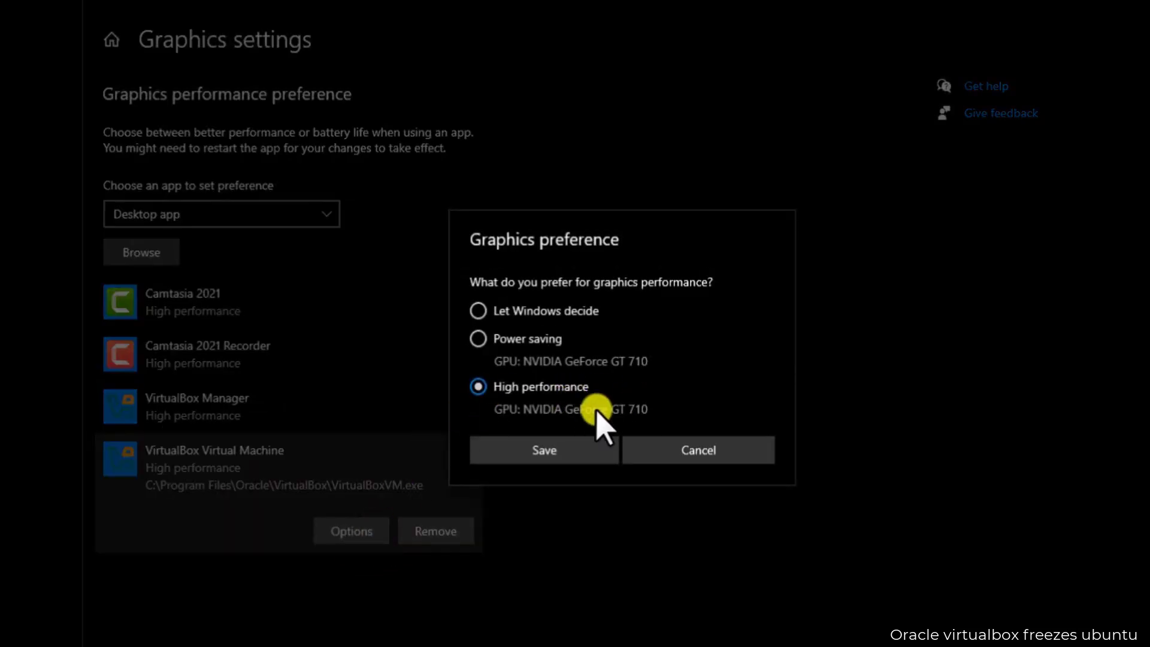
click(582, 449)
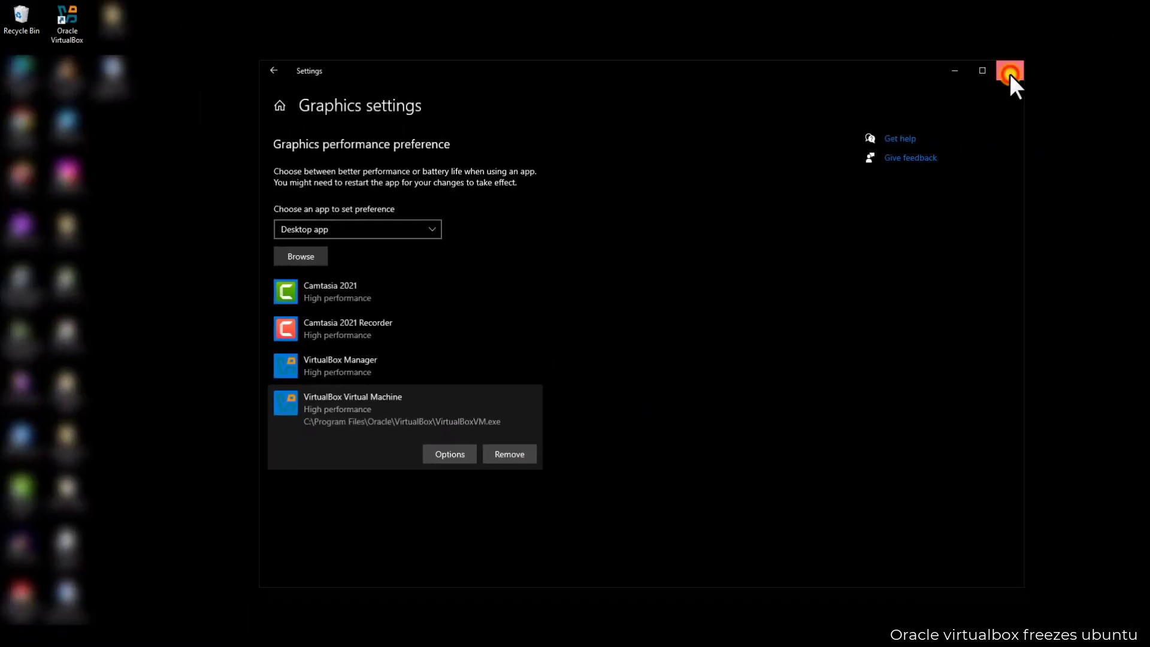
Step: Close the Graphics settings window, leaving VirtualBox Manager on the desktop
click(1008, 74)
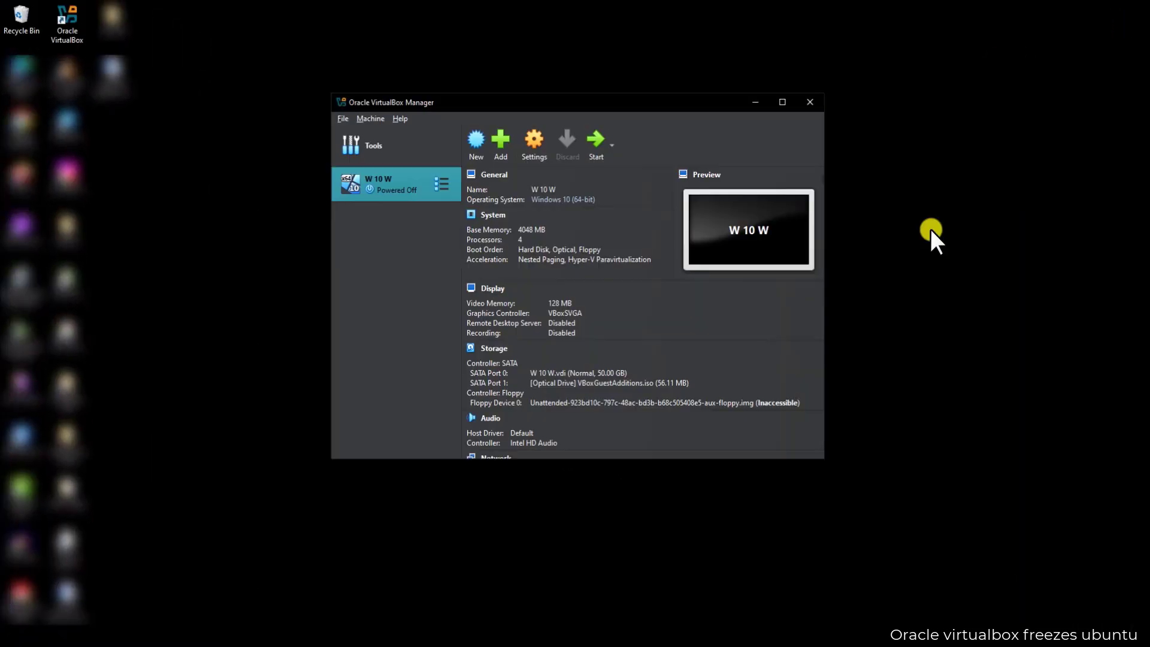